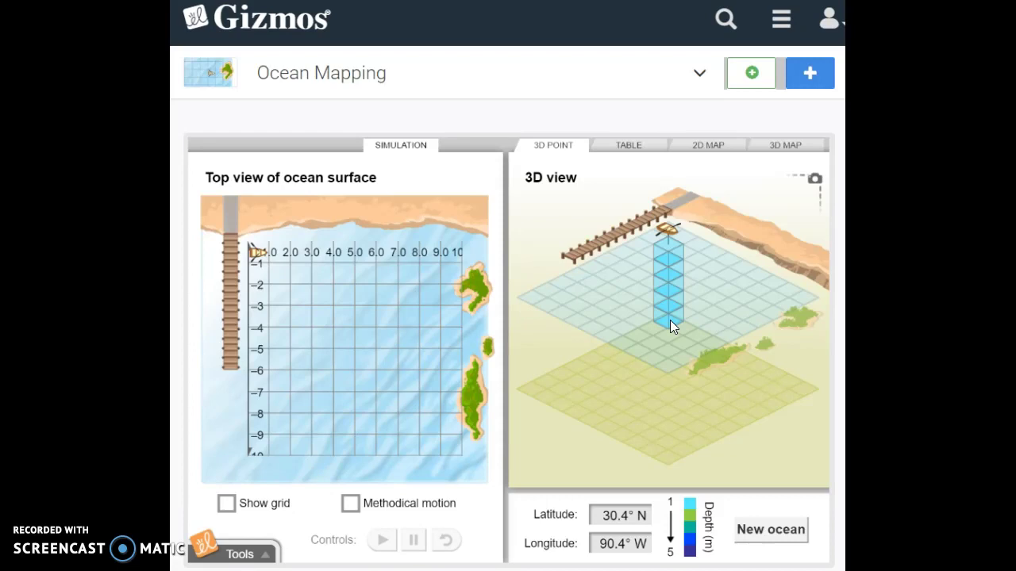
- Compute 6 − 5 in Calculator to get a depth of 1 m
key("alt+Tab")
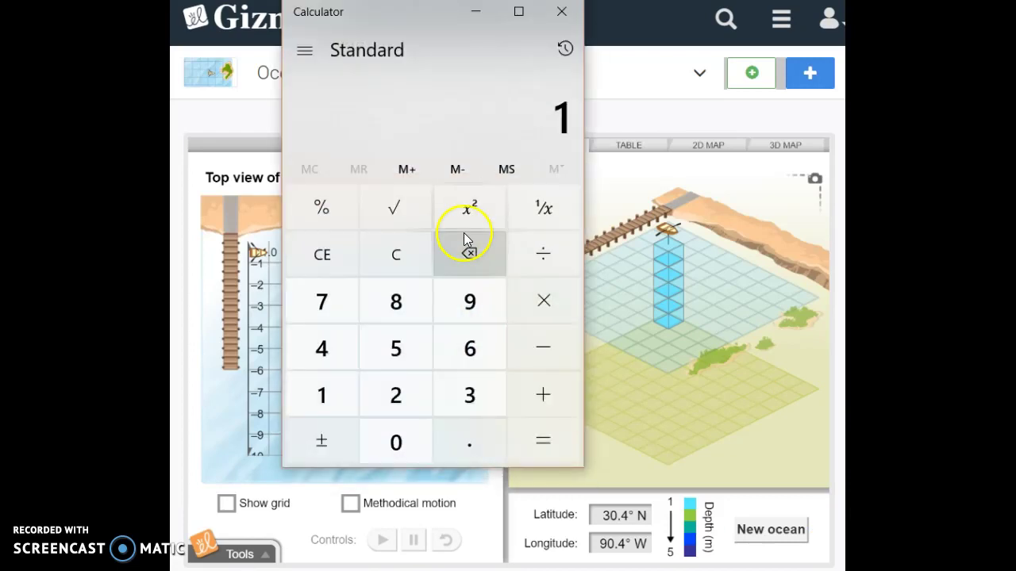
left_click(396, 254)
left_click(471, 343)
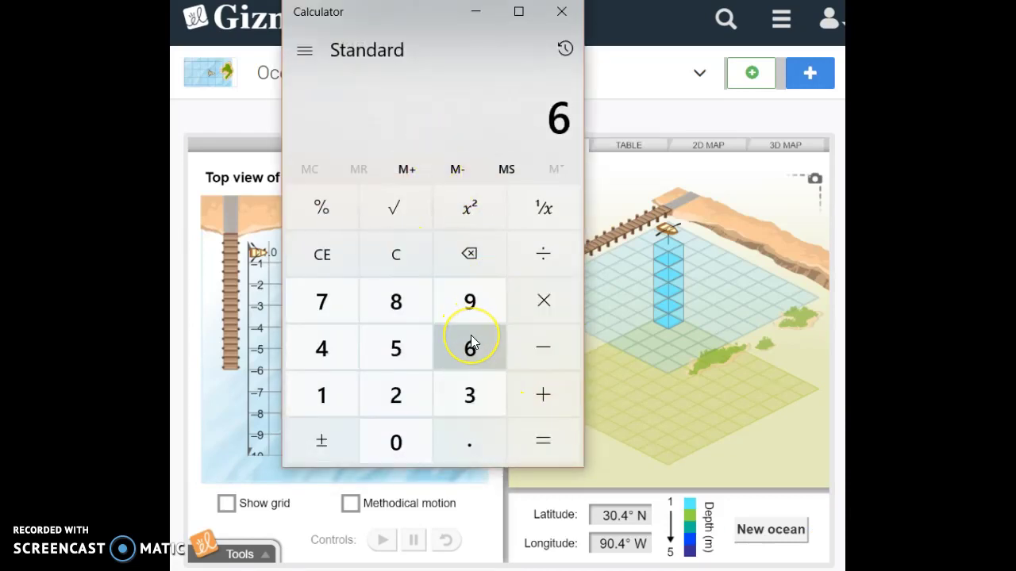
left_click(526, 349)
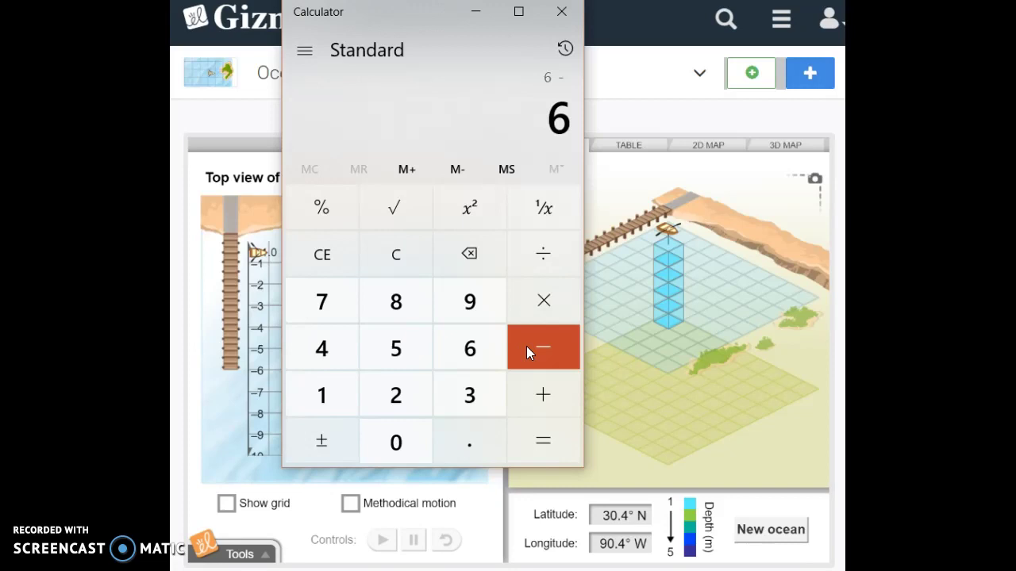
left_click(410, 343)
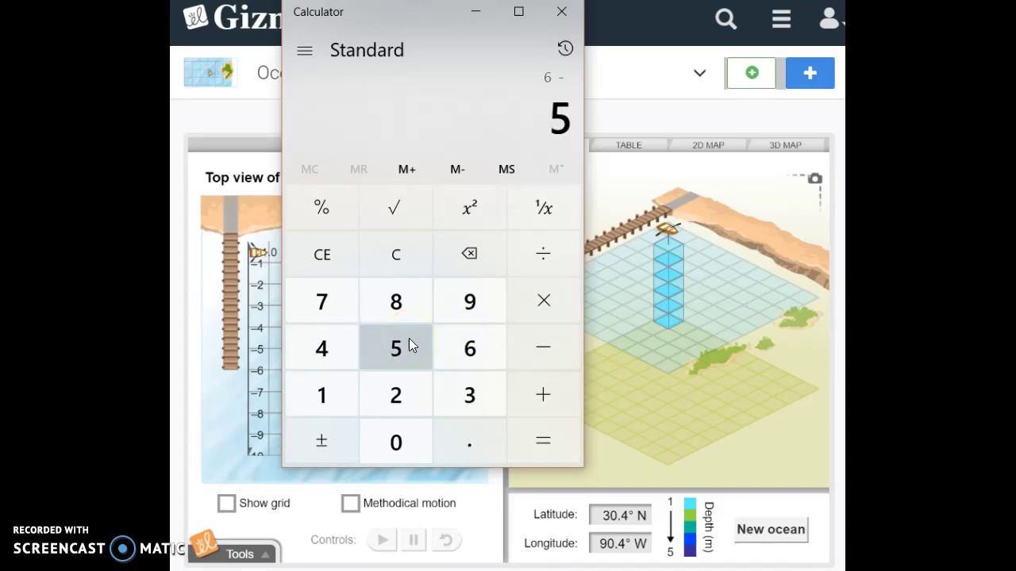
left_click(565, 442)
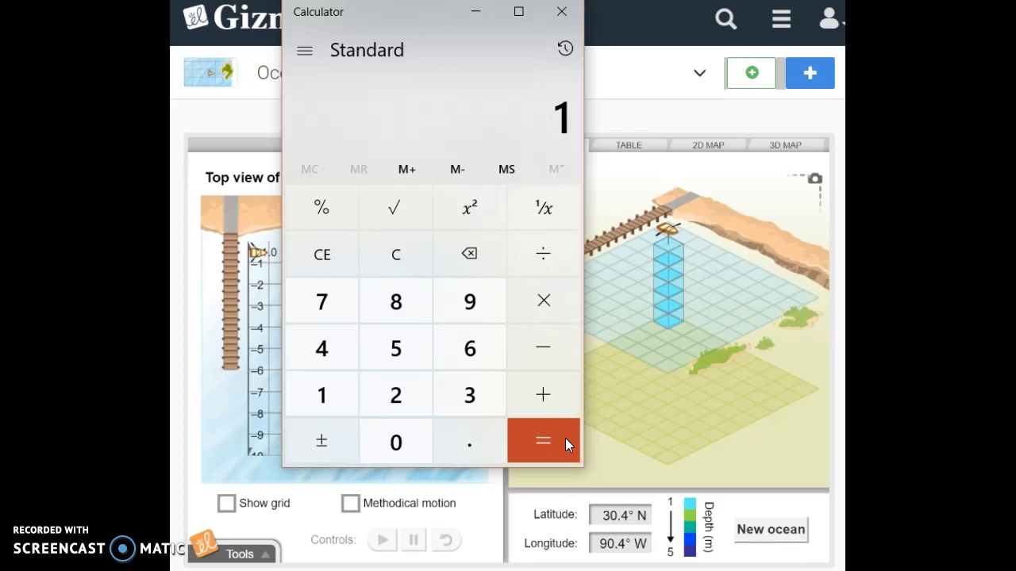
- Minimize Calculator and check the table records 1 m depth at 30.4° N, 90.4° W
left_click(473, 14)
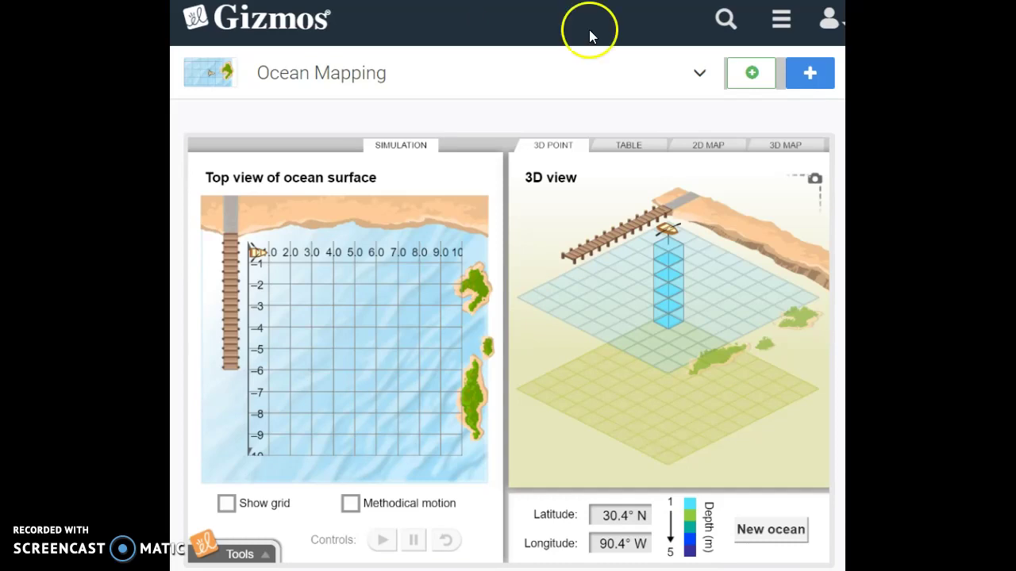
left_click(628, 147)
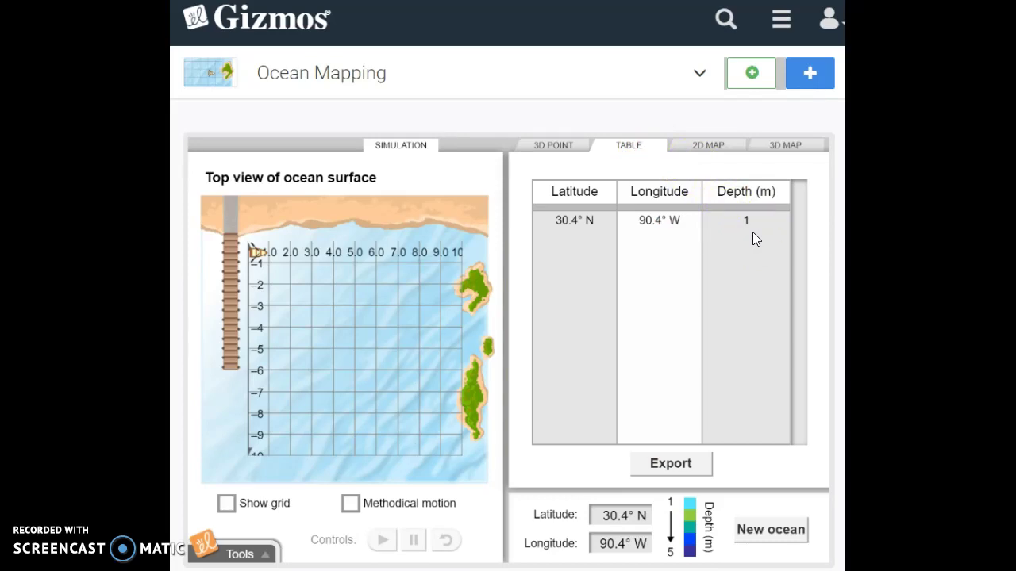
left_click(752, 225)
- Inspect the light-blue 1 m square at 30.4° N, 90.4° W on the 2D map
left_click(701, 149)
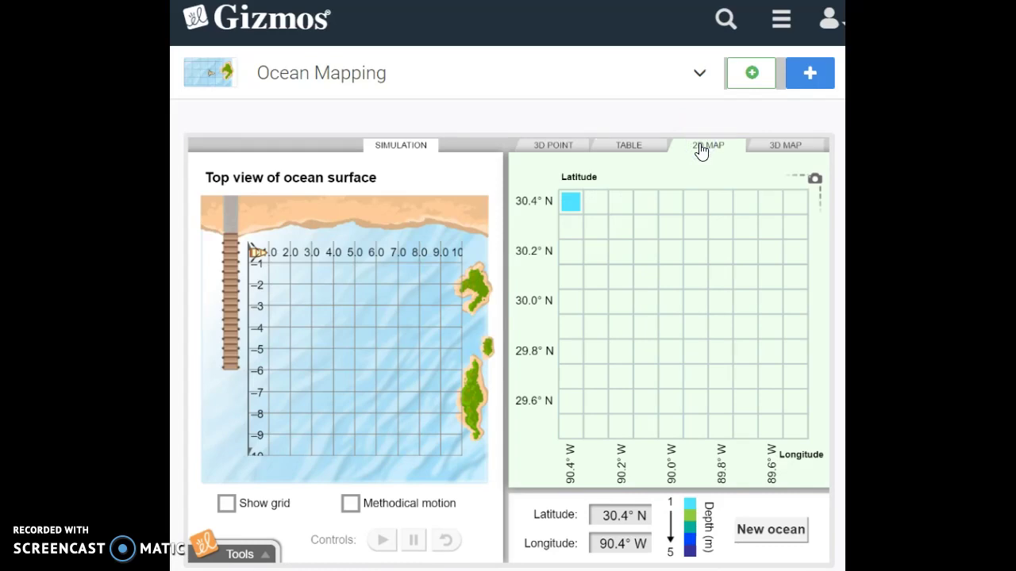
left_click(570, 203)
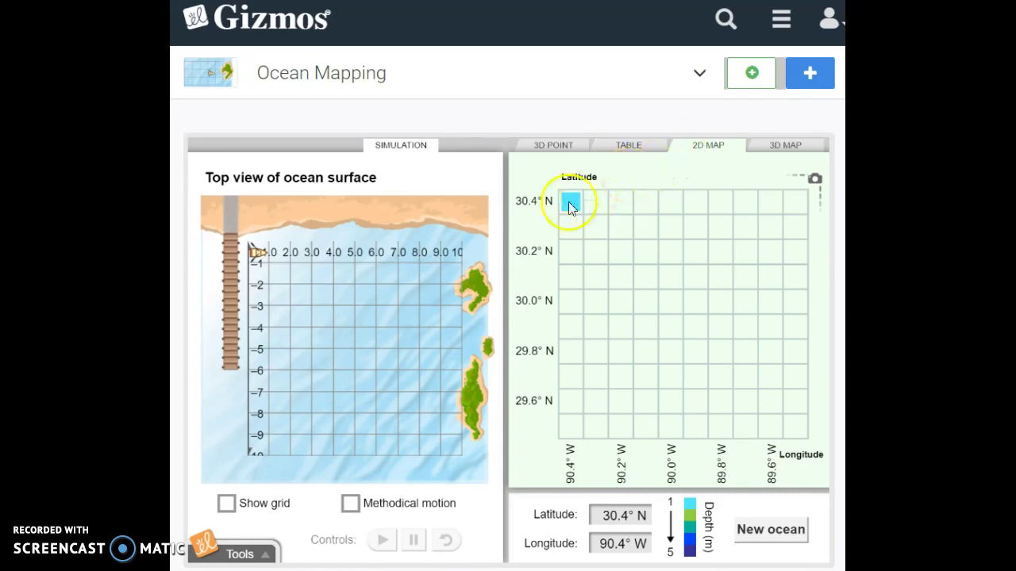